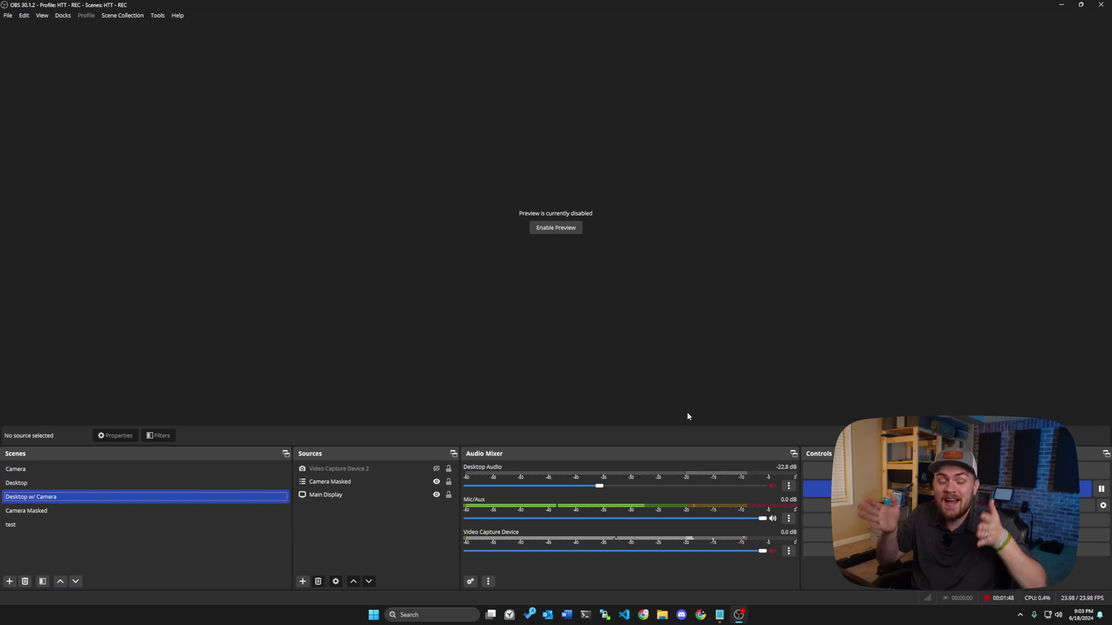
Step: Briefly re-enable the preview, turn it off again, and open the Settings window
click(555, 228)
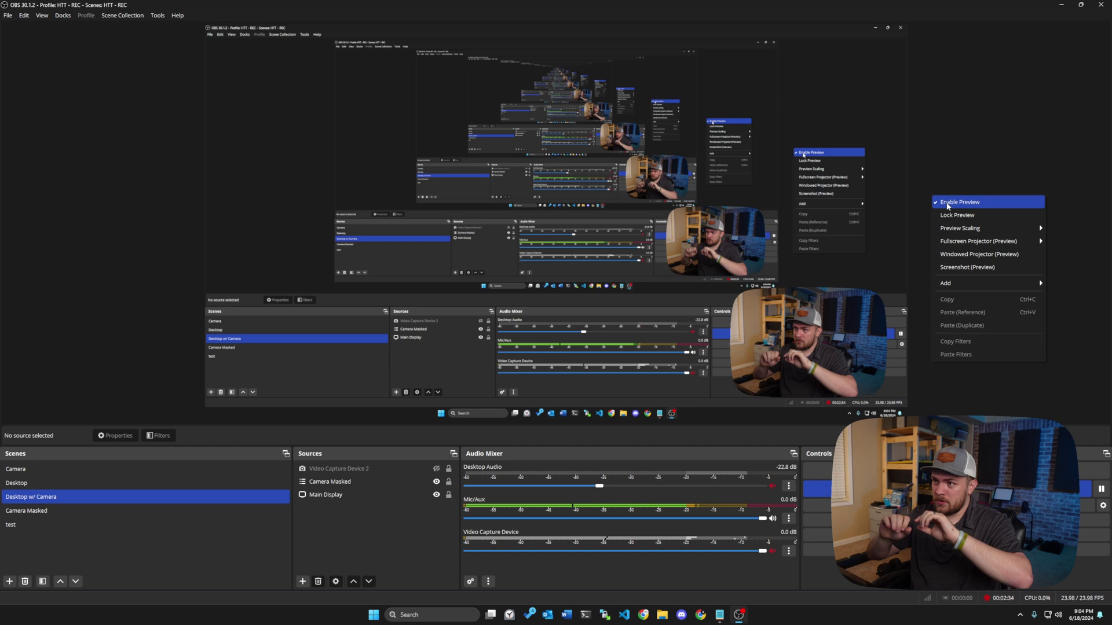
click(944, 205)
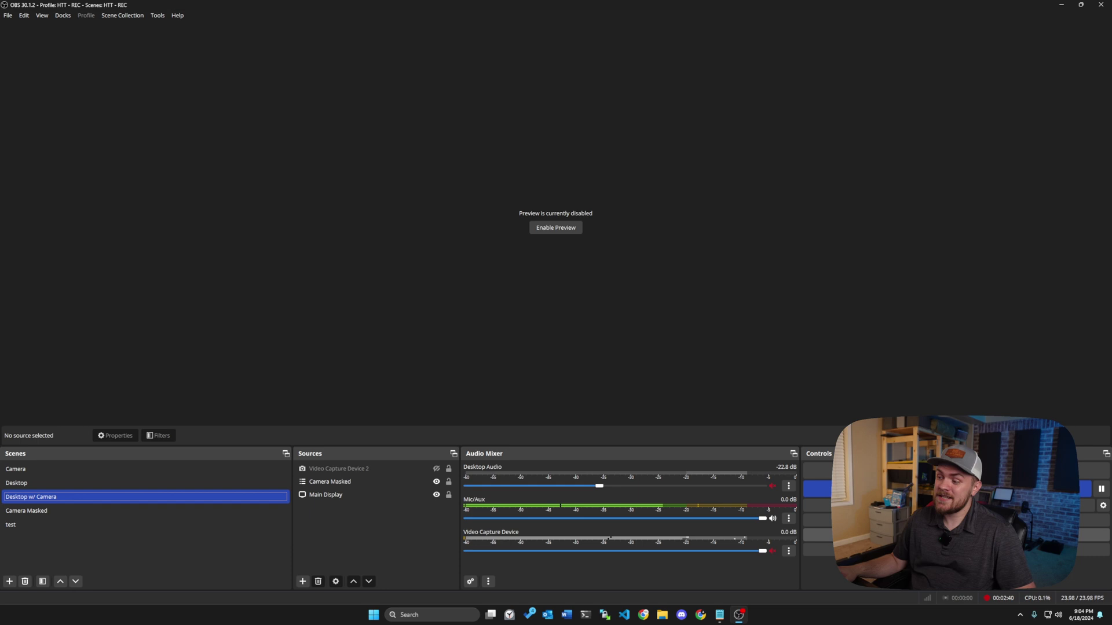
click(955, 534)
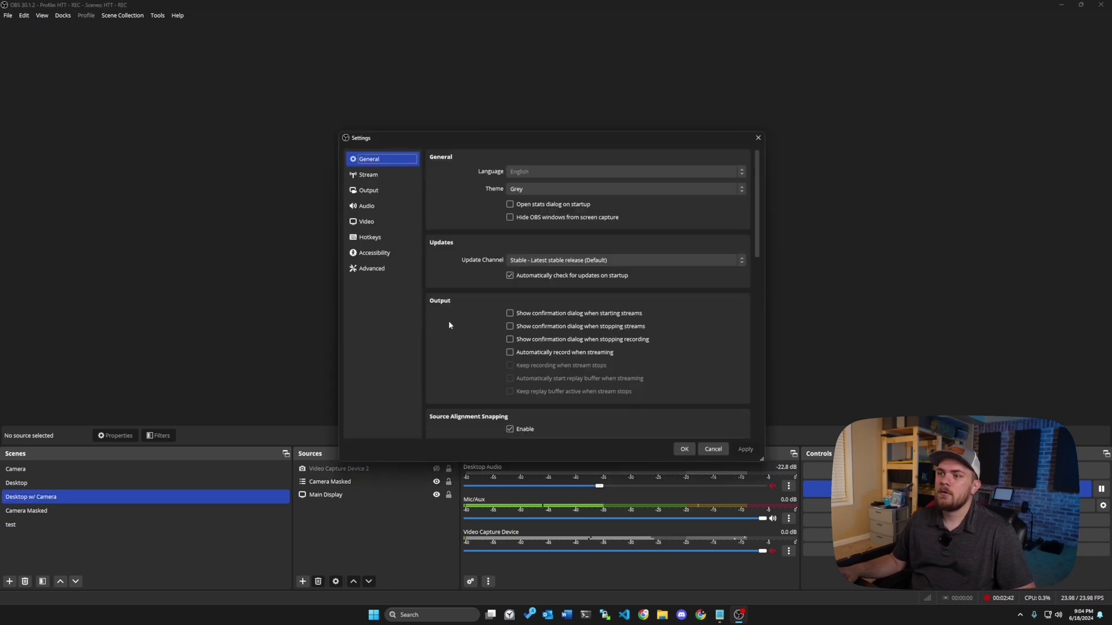
Step: Review the Video resolution page, then show the Output page with NVENC H.264 CBR 2500 Kbps streaming
click(379, 223)
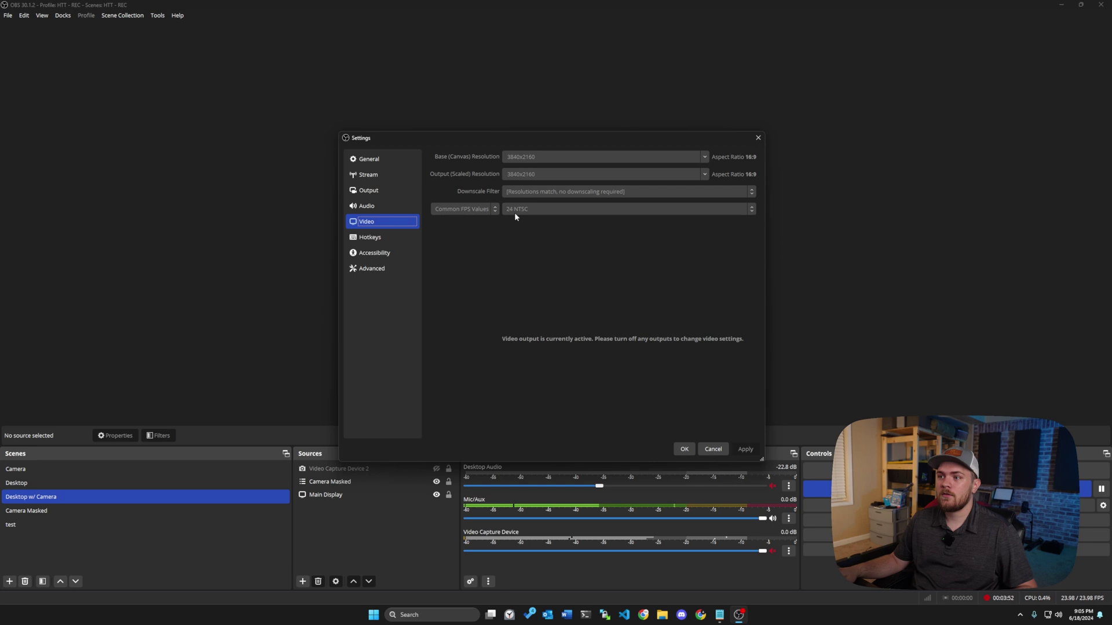
click(406, 198)
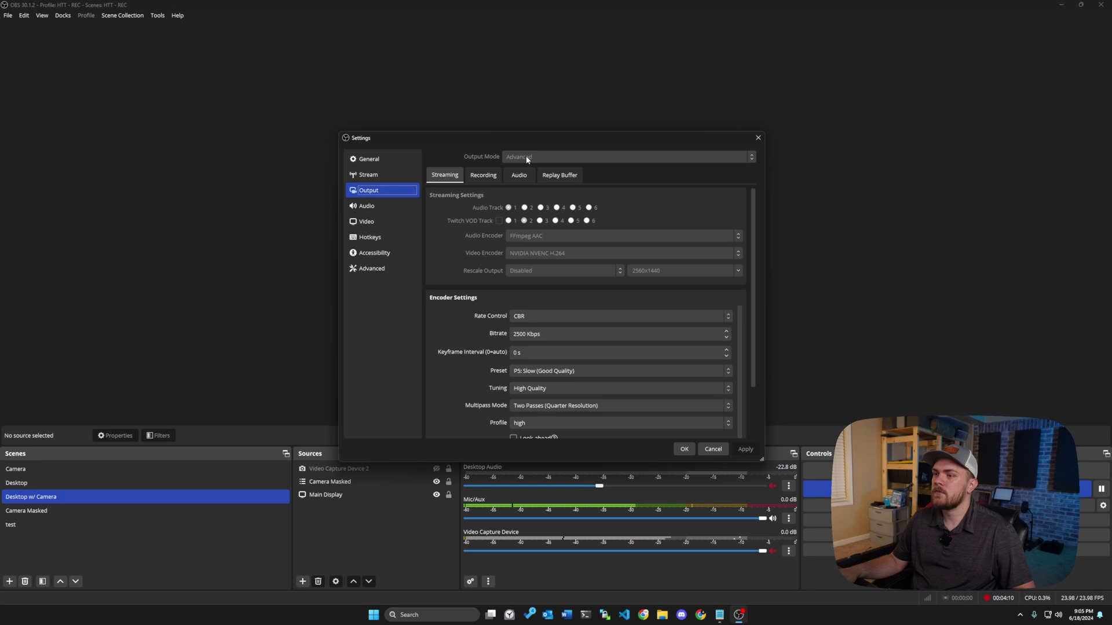
Step: Show the Recording tab: QuickTime (.mov) format, NVIDIA NVENC HEVC video, FFmpeg AAC audio
click(482, 176)
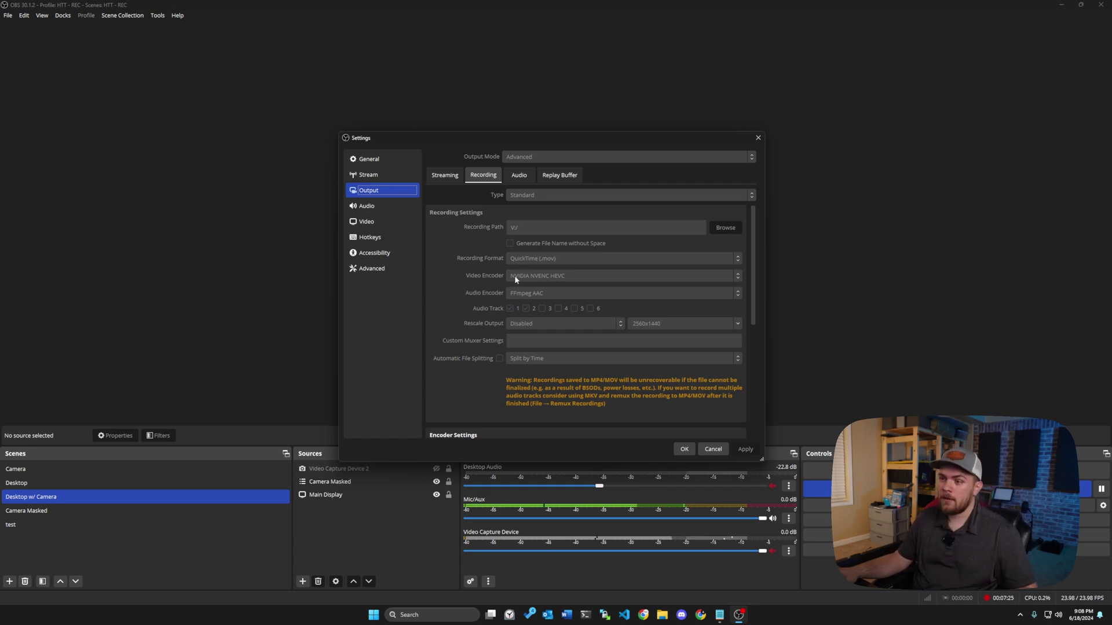
scroll(487, 277, down, 1)
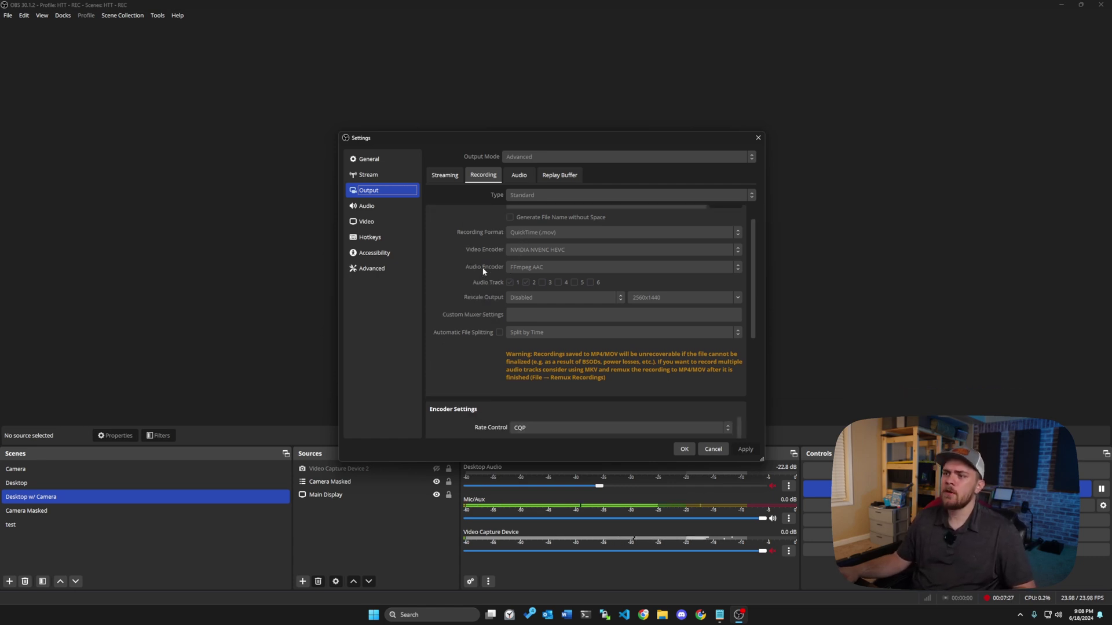
click(526, 283)
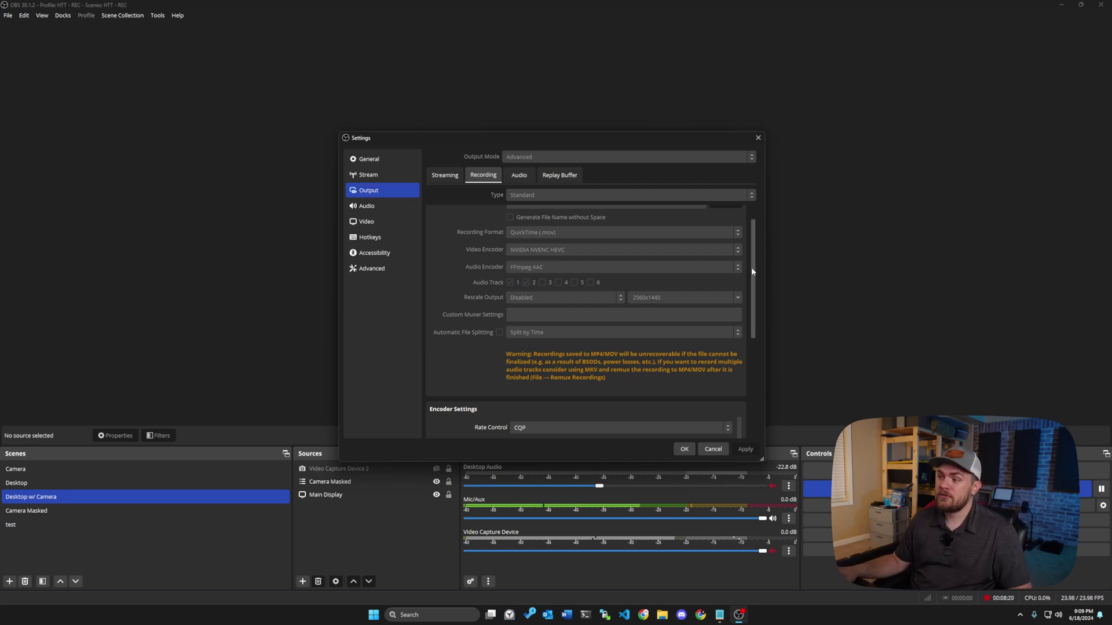
mouse_move(753, 271)
mouse_down()
mouse_move(755, 357)
mouse_move(754, 253)
mouse_up()
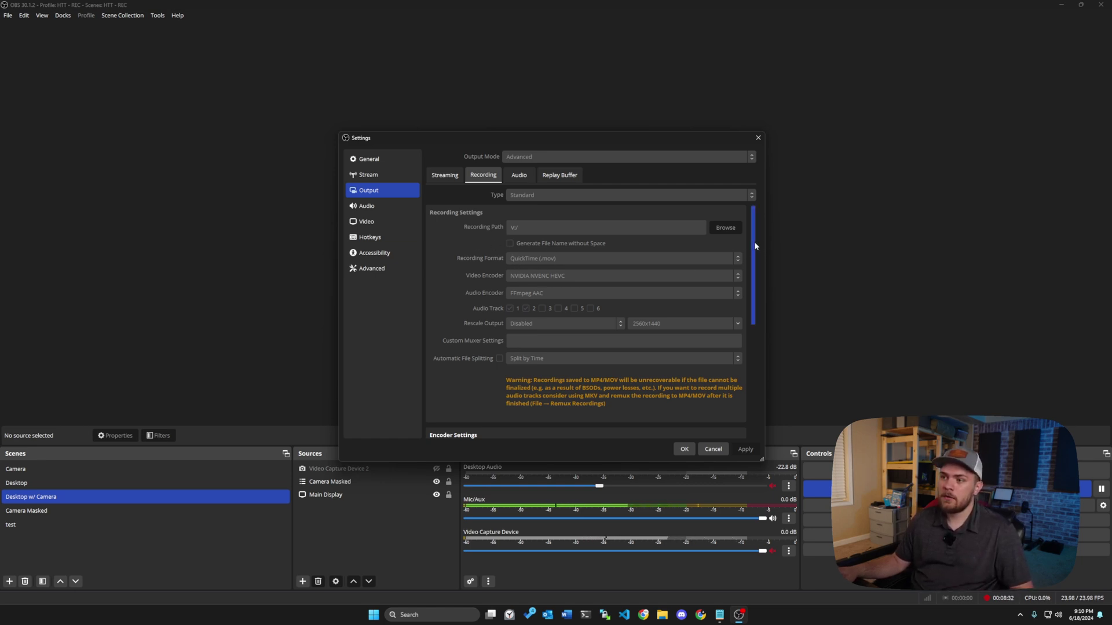
Step: Scroll to Encoder Settings and expand Rate Control to list CBR, CQP, VBR and Lossless
drag(754, 242, 757, 318)
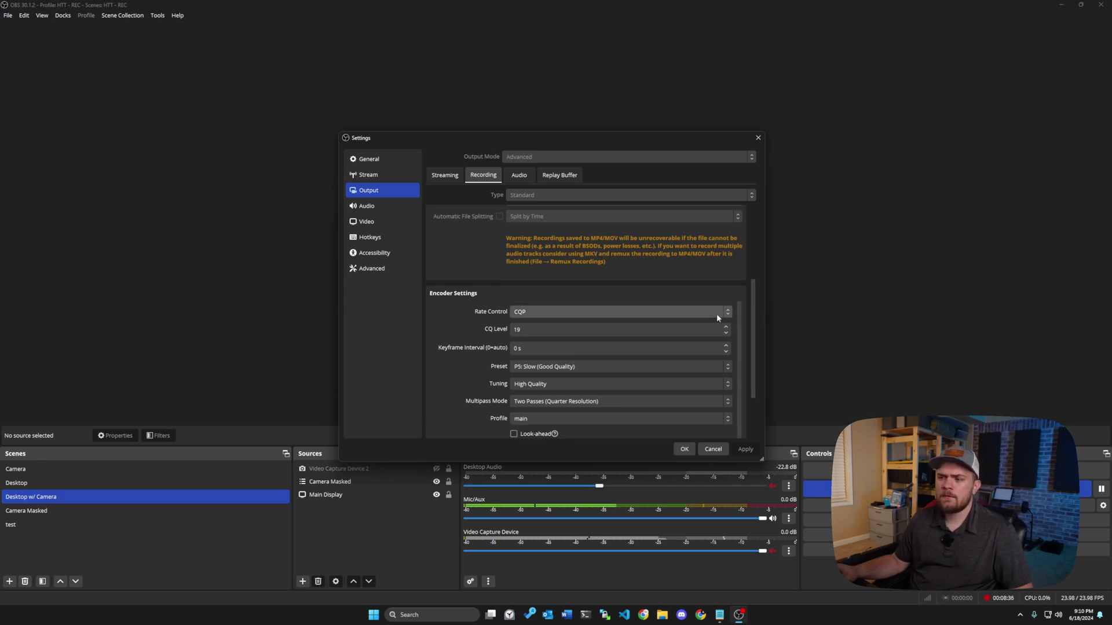
click(702, 313)
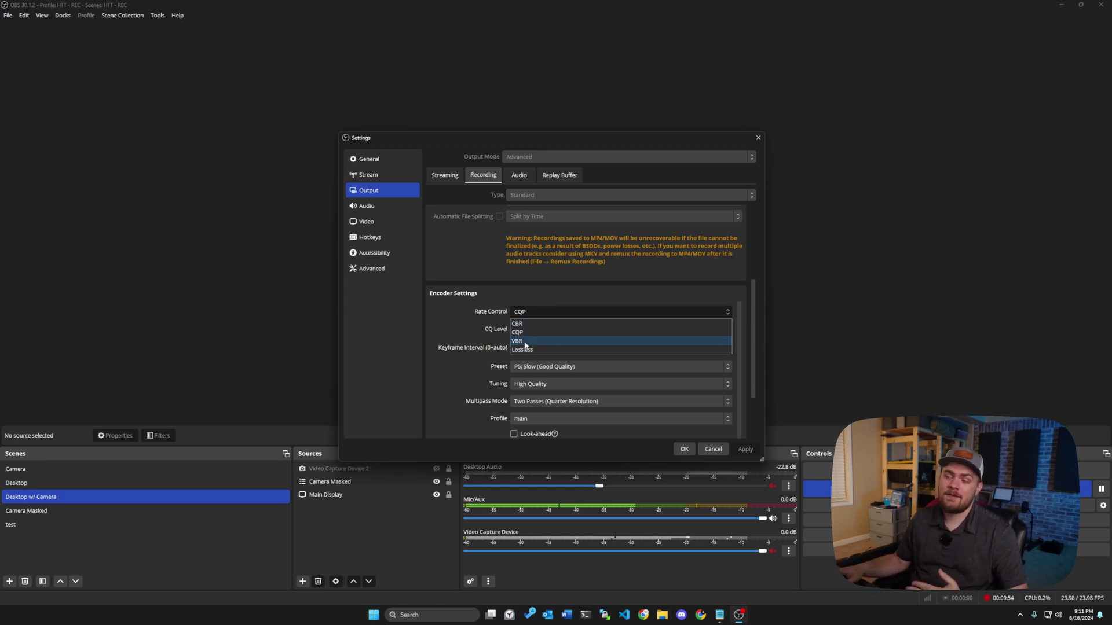
Step: Reopen the Rate Control list and reselect CQP, keeping CQ Level 19
click(467, 319)
click(523, 311)
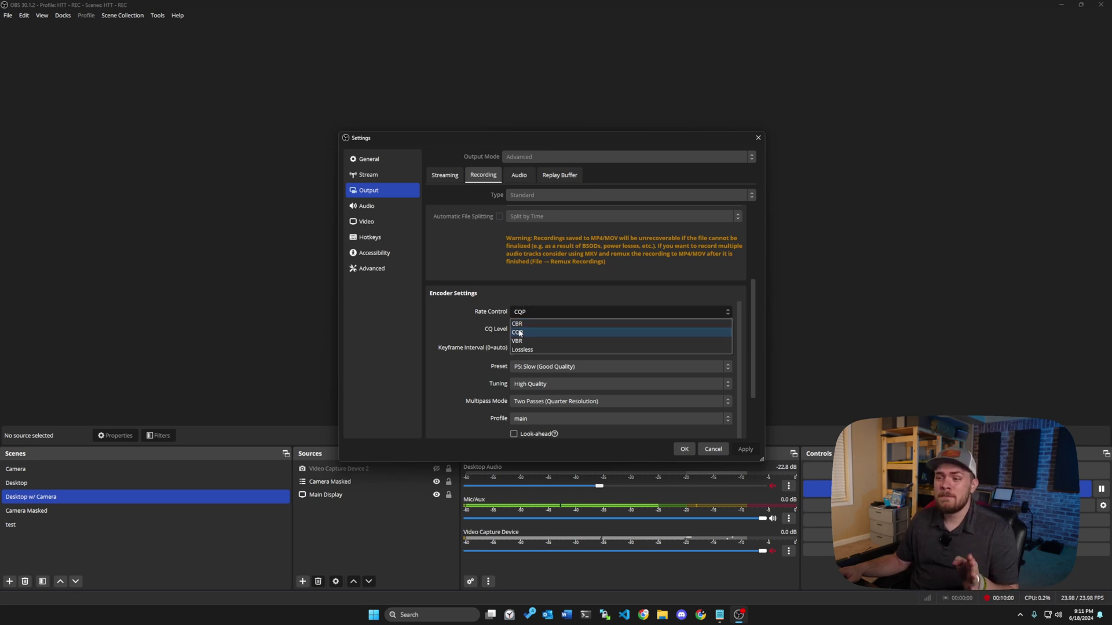
click(437, 328)
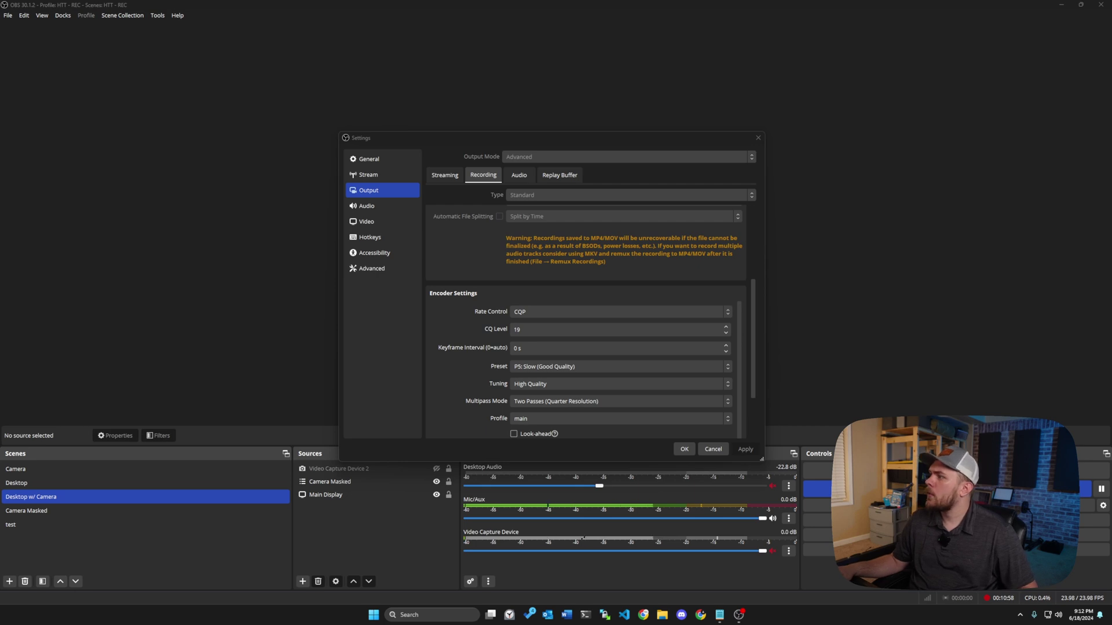
Step: Open Task Manager, nudge it right, and view GPU 0 with Video Encode near 66%
key(ctrl+shift+Escape)
drag(589, 72, 610, 80)
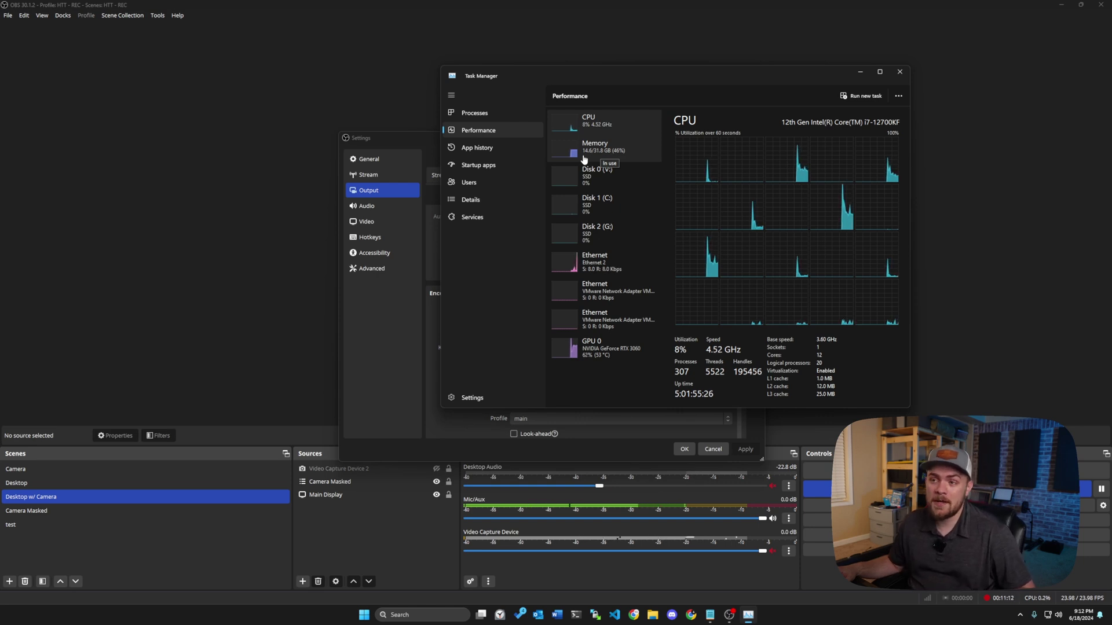
click(583, 362)
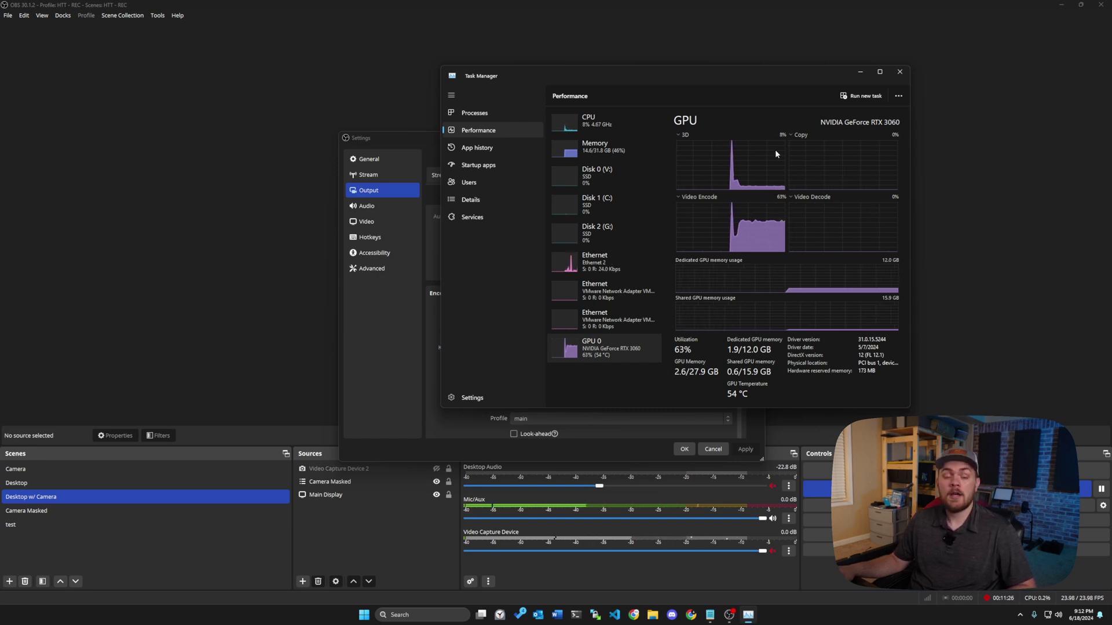
Step: Close Task Manager and leave the recording keyframe interval at 0 s
click(899, 72)
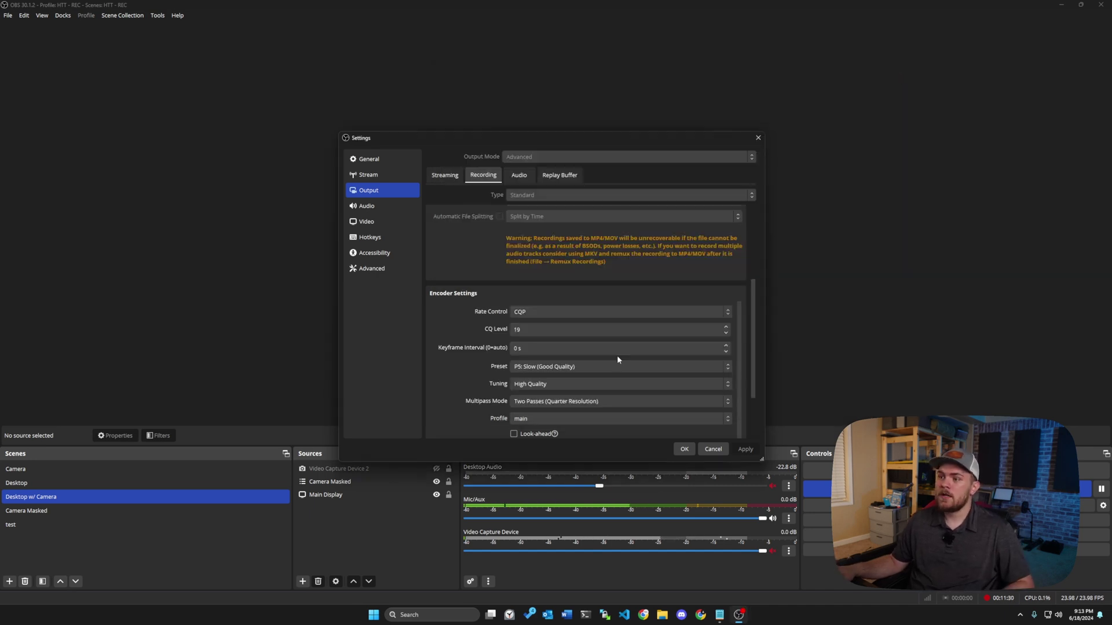
scroll(617, 355, down, 3)
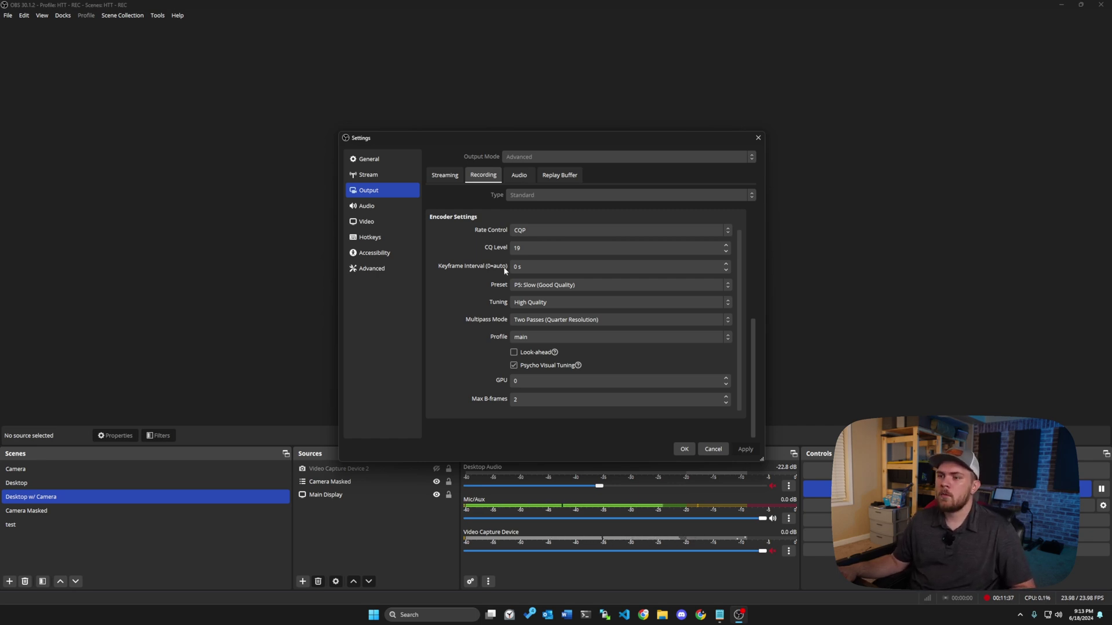
click(517, 268)
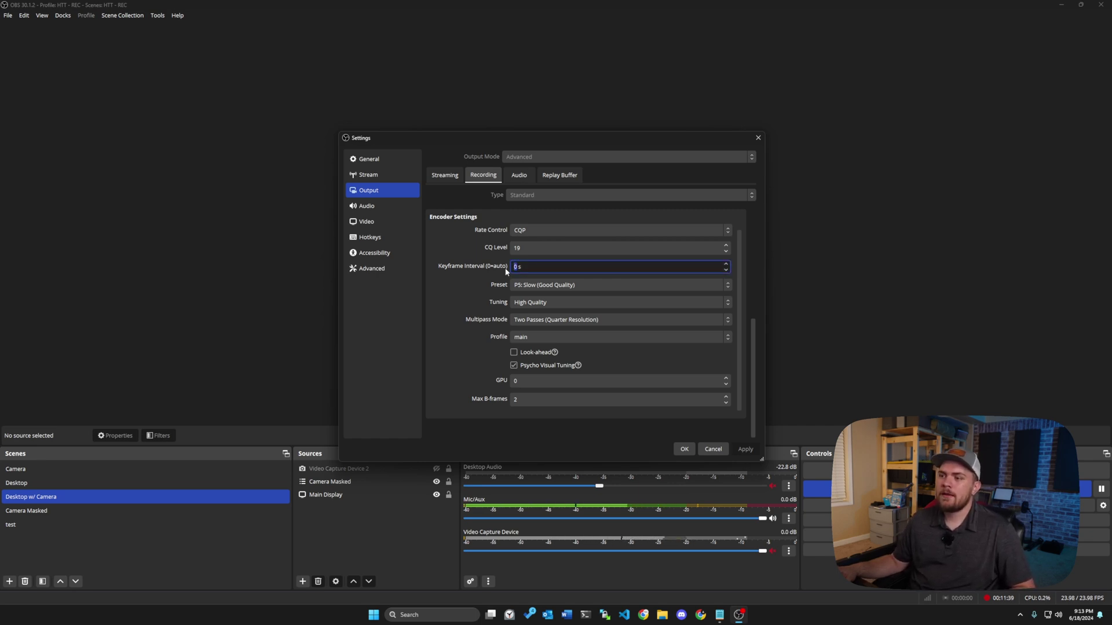
click(477, 283)
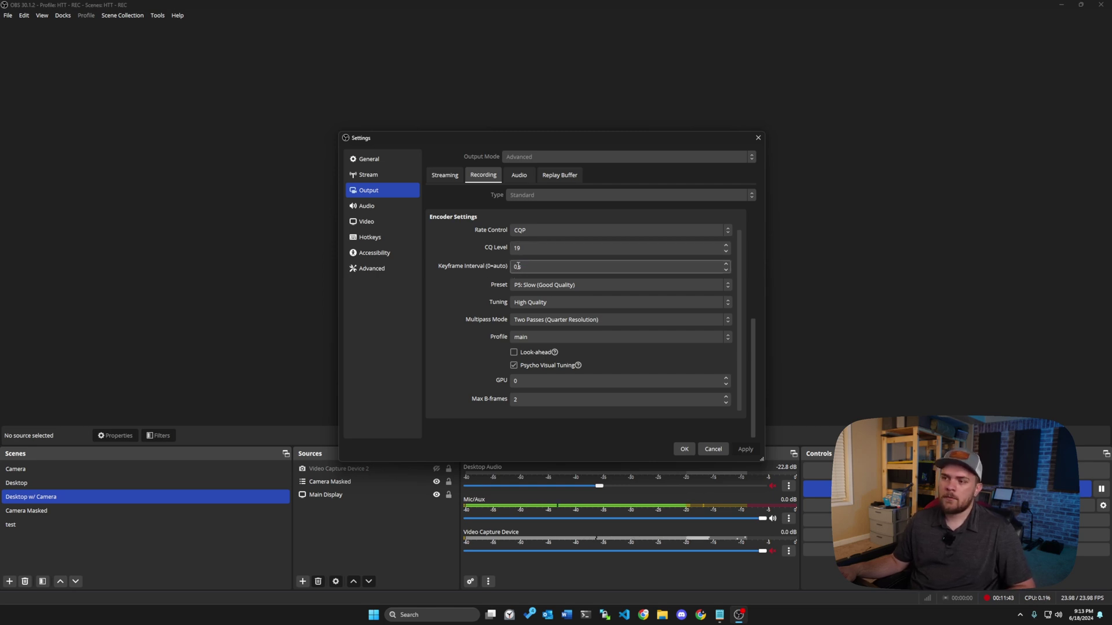
Step: Confirm P5 Slow preset, High Quality tuning, two passes at quarter resolution, and main profile
click(529, 287)
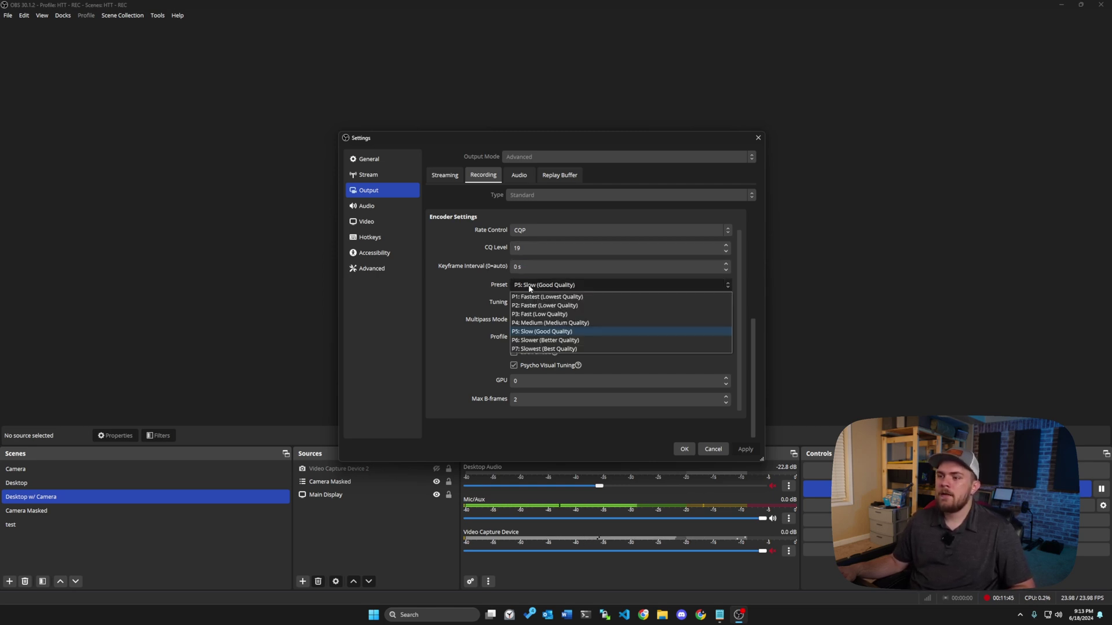
click(529, 286)
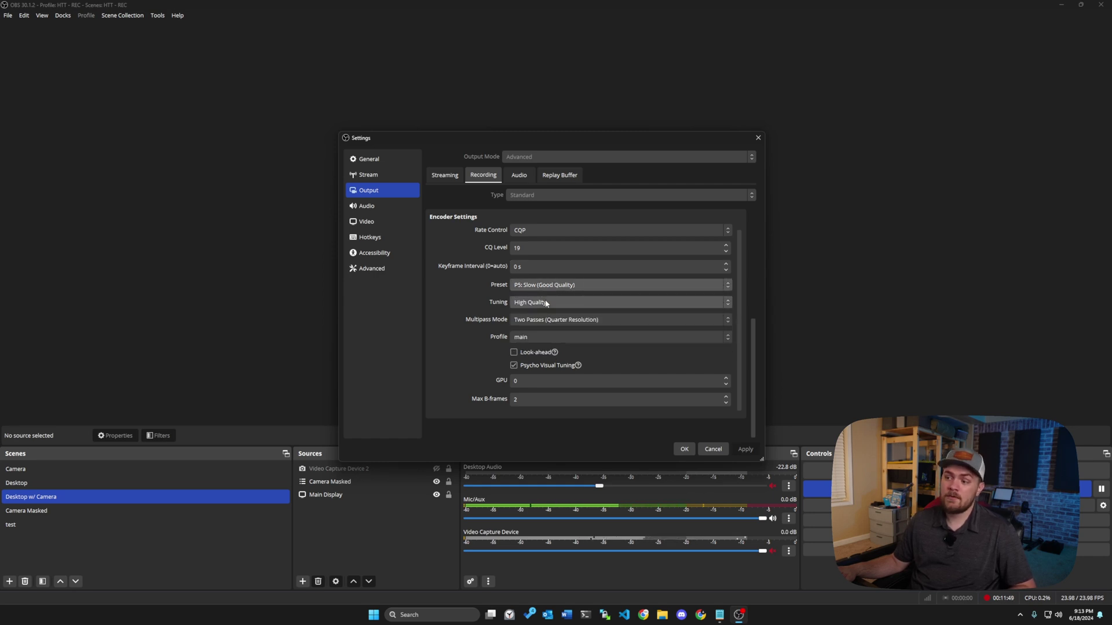
click(545, 303)
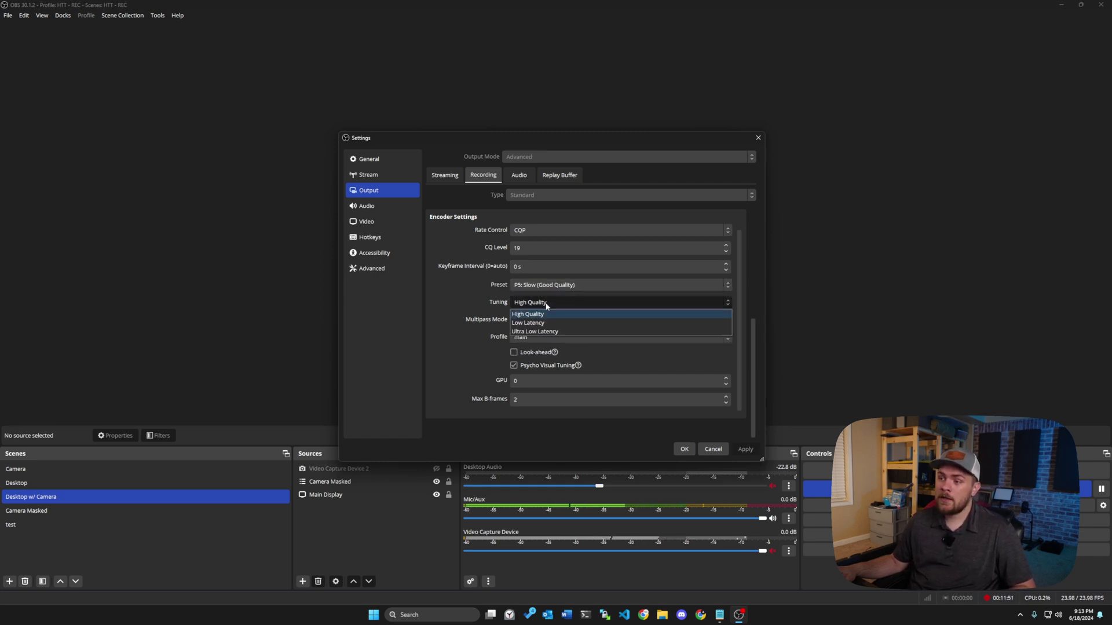
click(546, 304)
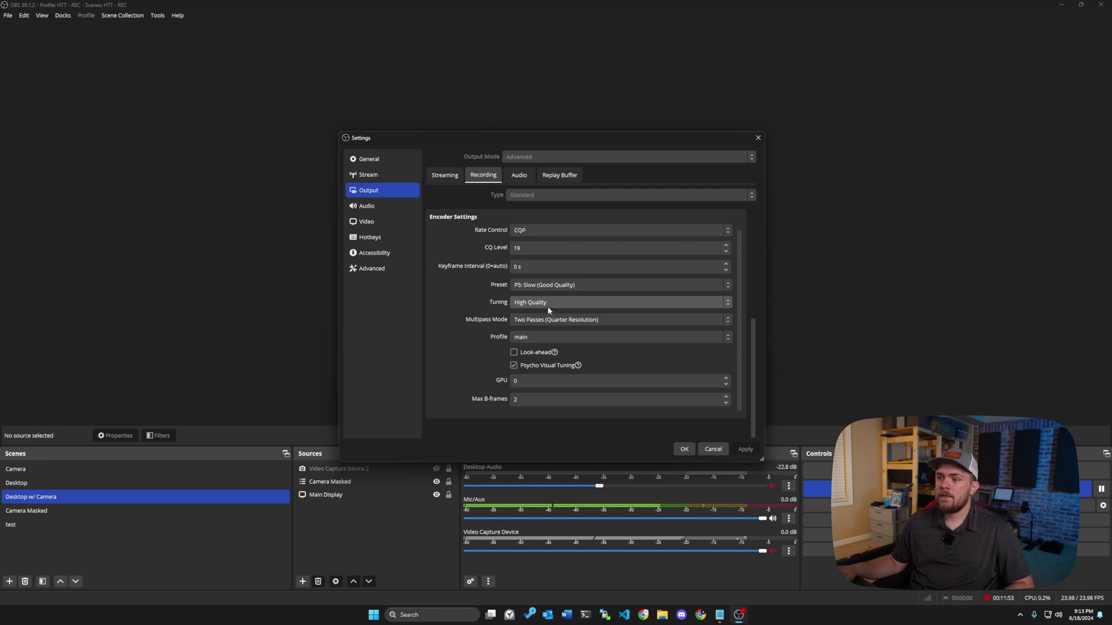
click(552, 321)
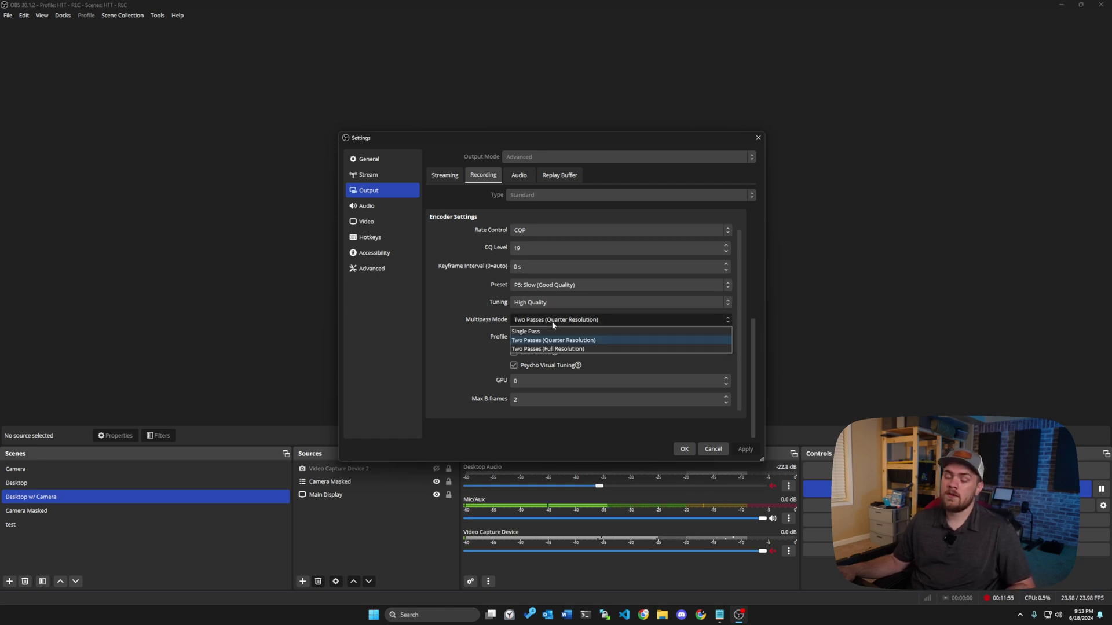
click(552, 323)
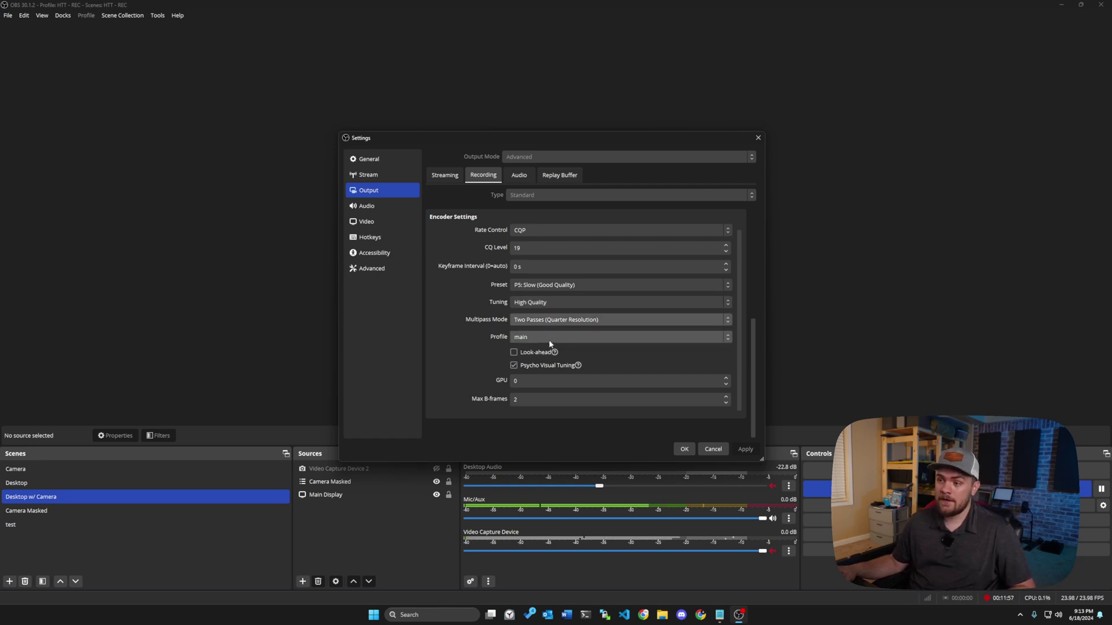
click(544, 338)
click(547, 341)
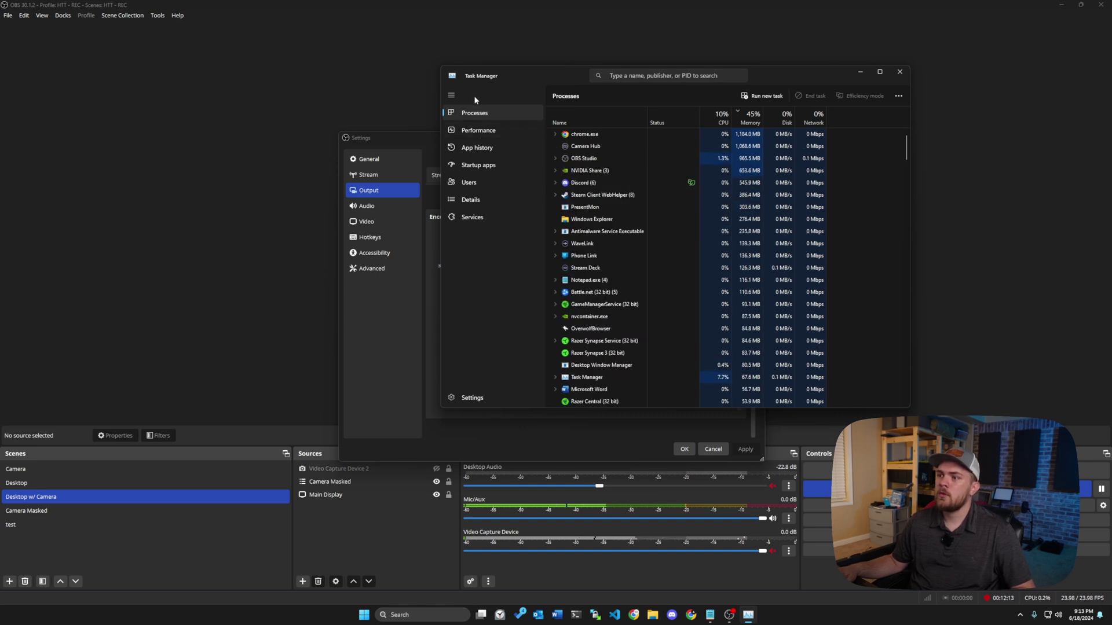
Step: Show GPU 0 (RTX 3060, 65%, 57 °C) performance graphs and move Task Manager up-right
click(481, 128)
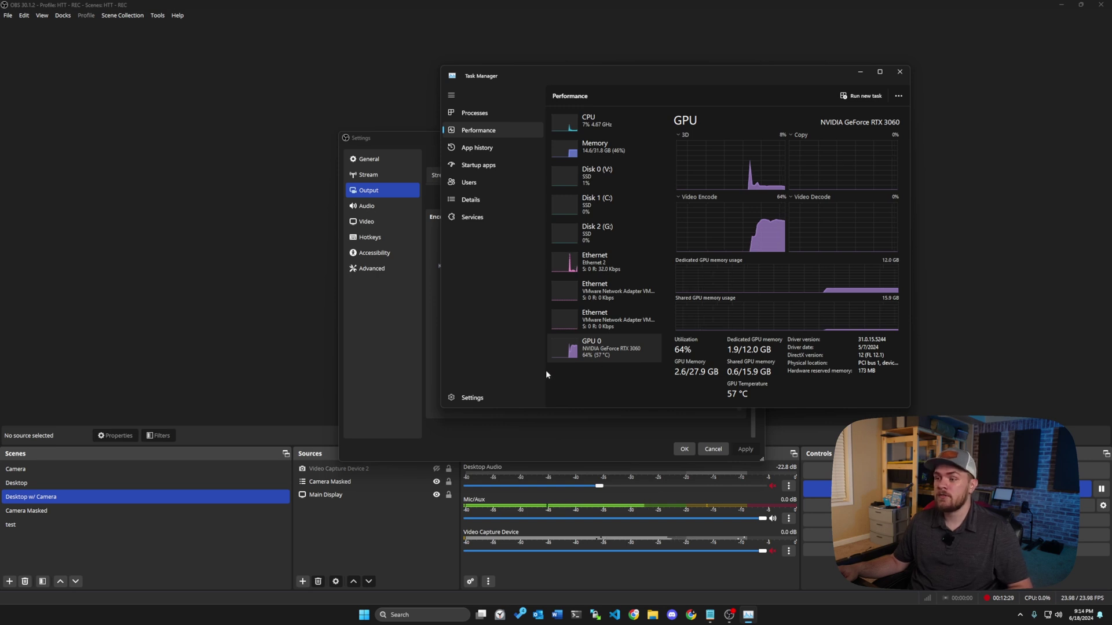
drag(582, 73, 652, 28)
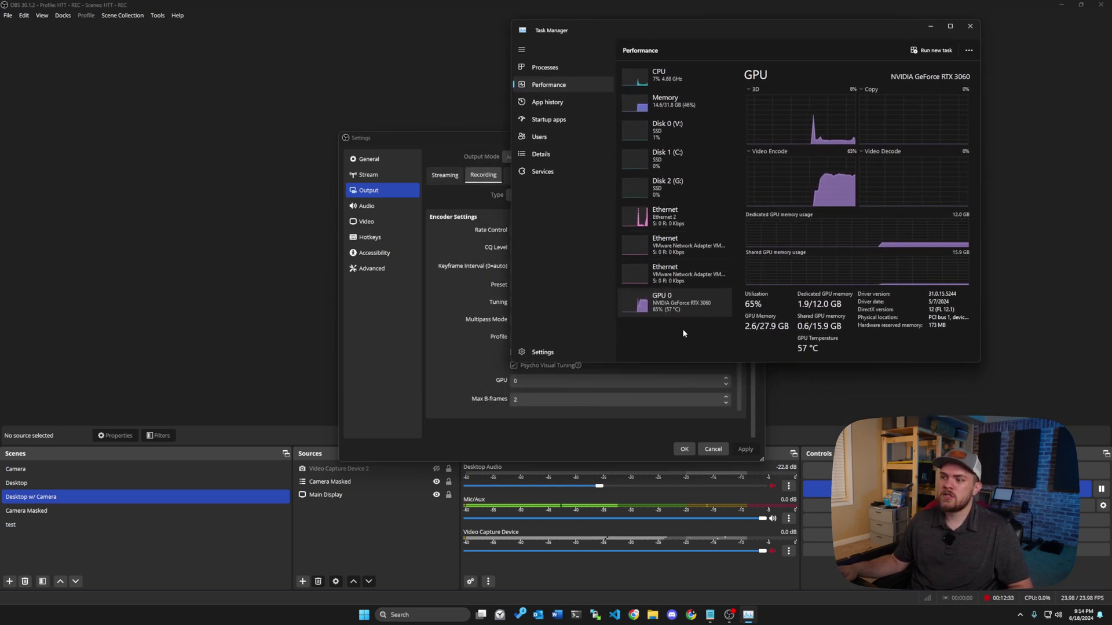